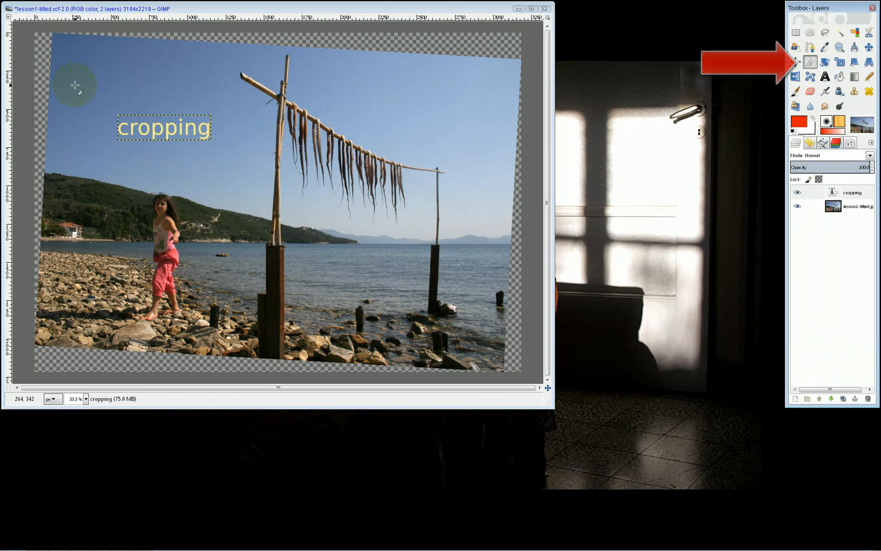
- Crop the whole image to about 2805 × 1836 px, leaving out the transparent edges, and undo the crop
drag(67, 63, 496, 343)
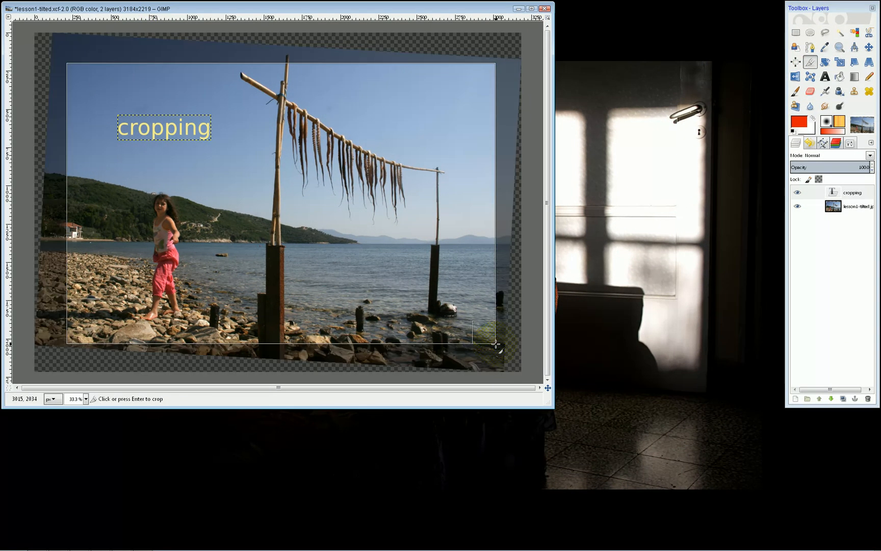
click(287, 206)
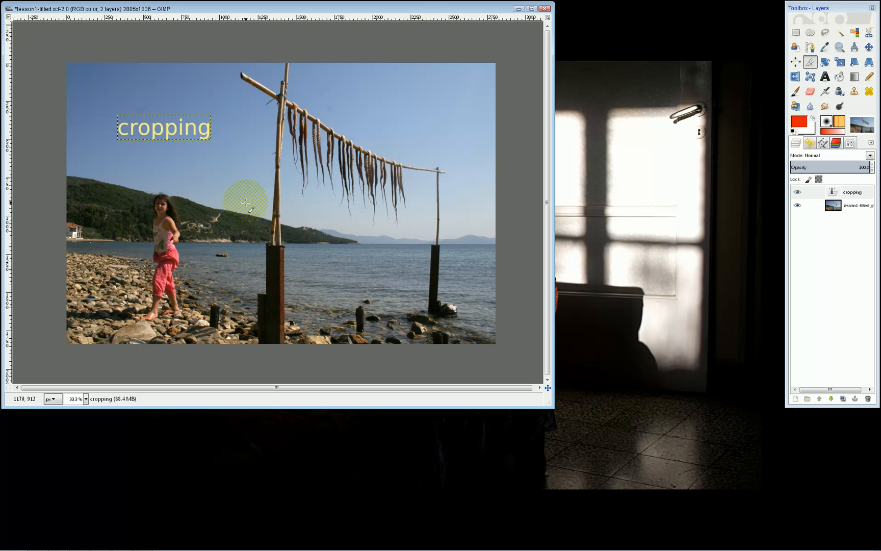
key(ctrl+z)
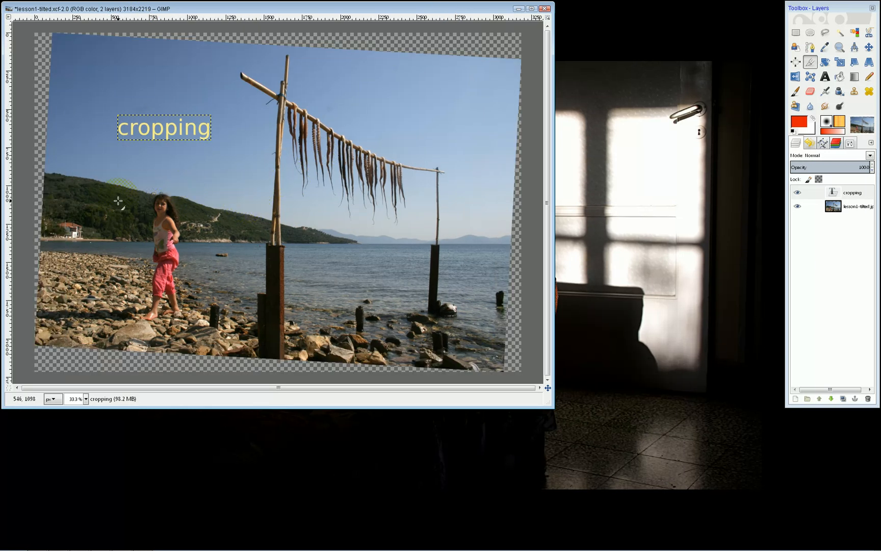
- Try to crop the image to a wide area spanning the girl, the shoreline and the sea
drag(75, 181, 422, 326)
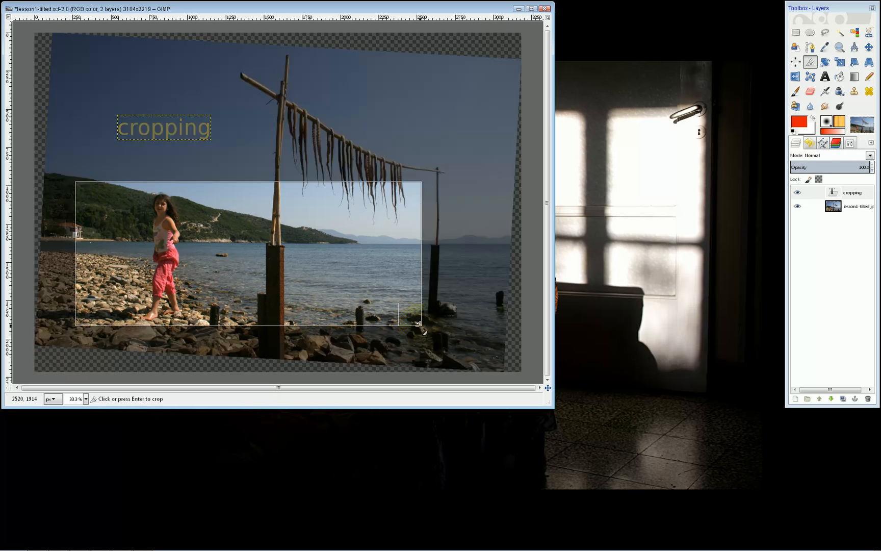
click(248, 254)
click(859, 192)
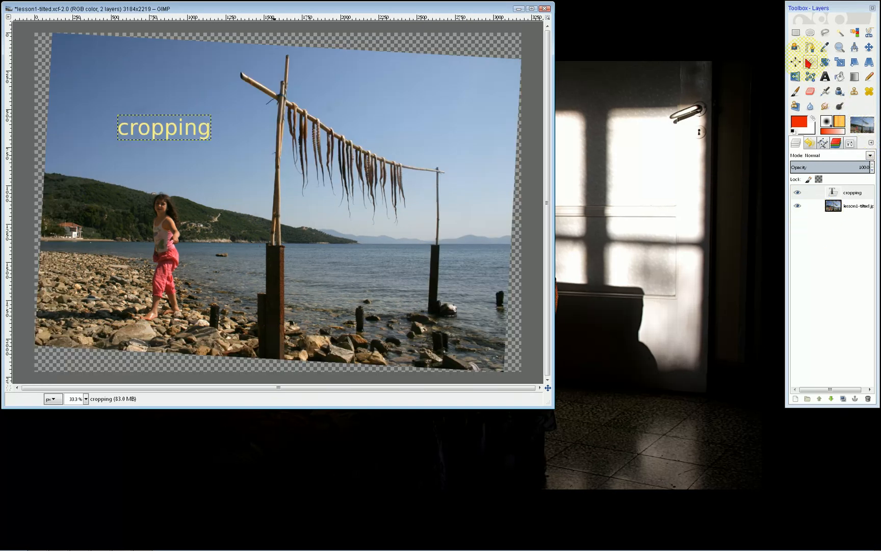
- Crop the image to about 1689 × 1203 px around the hanging octopus line, cutting through the text, and undo it
drag(413, 269, 155, 84)
click(273, 174)
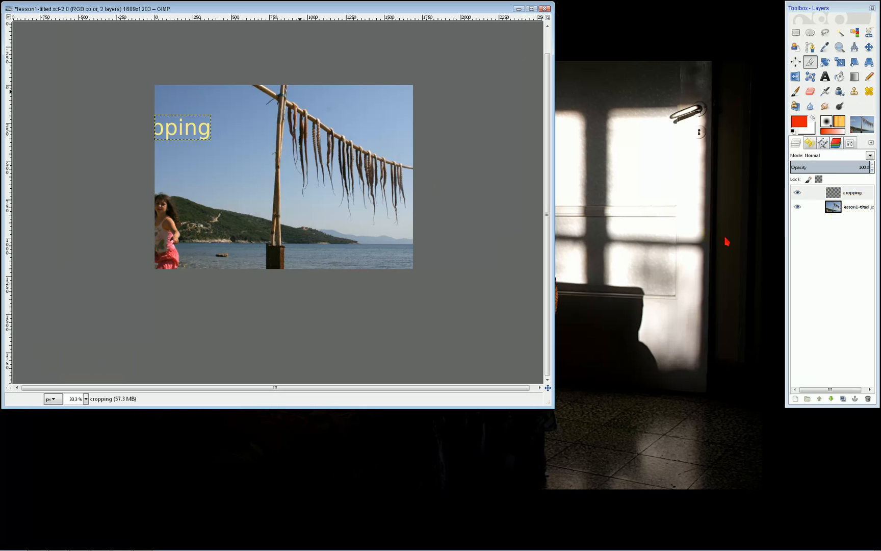
key(ctrl+z)
- Restrict the Crop tool to the current layer only
click(812, 64)
double_click(812, 63)
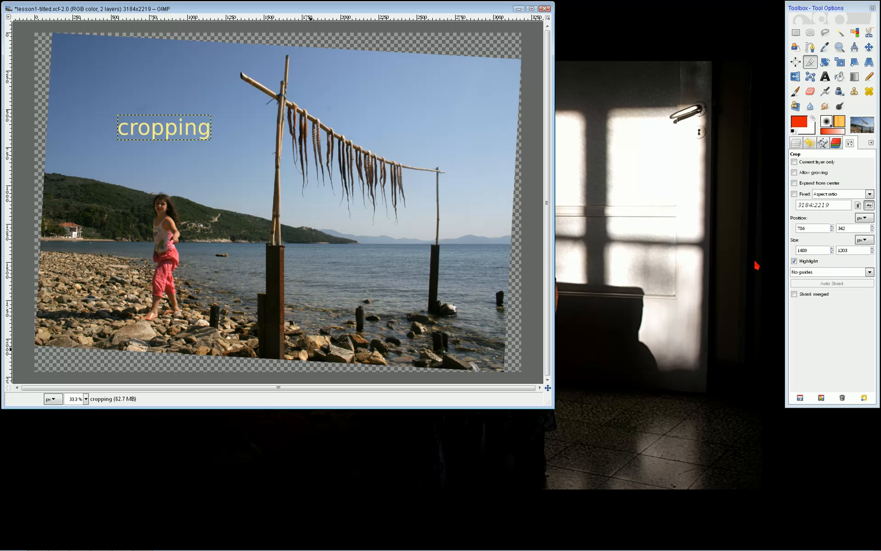
click(794, 162)
- Crop only the lesson1-tilted.jpg layer to a small area of sea around the tall wooden post, and undo it
click(797, 146)
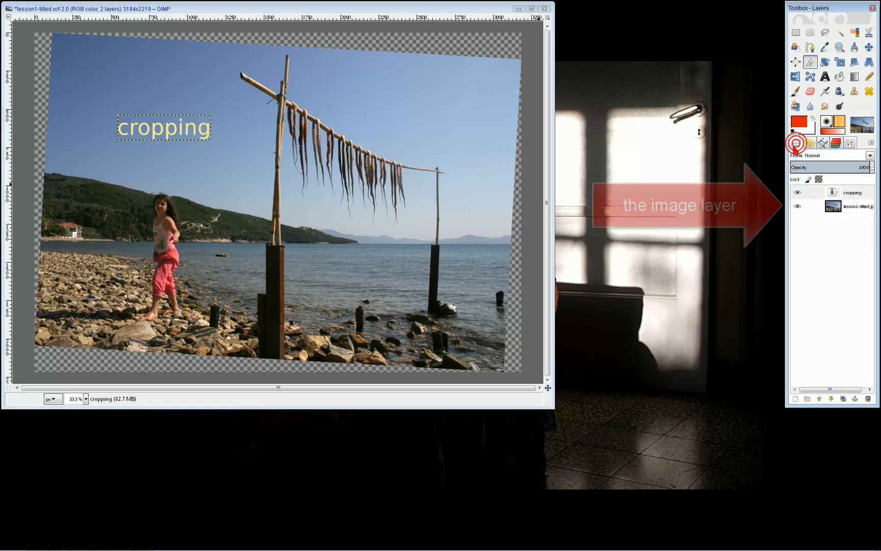
click(856, 208)
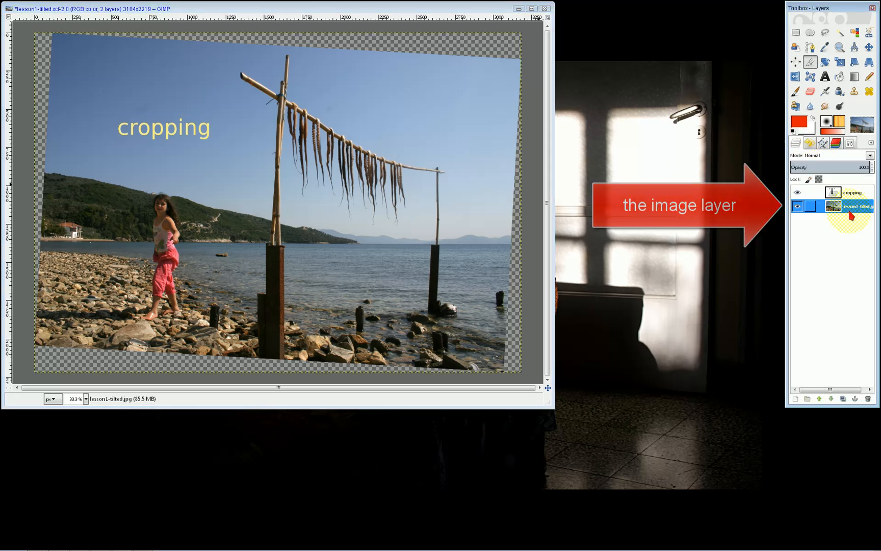
drag(193, 211, 395, 300)
click(288, 253)
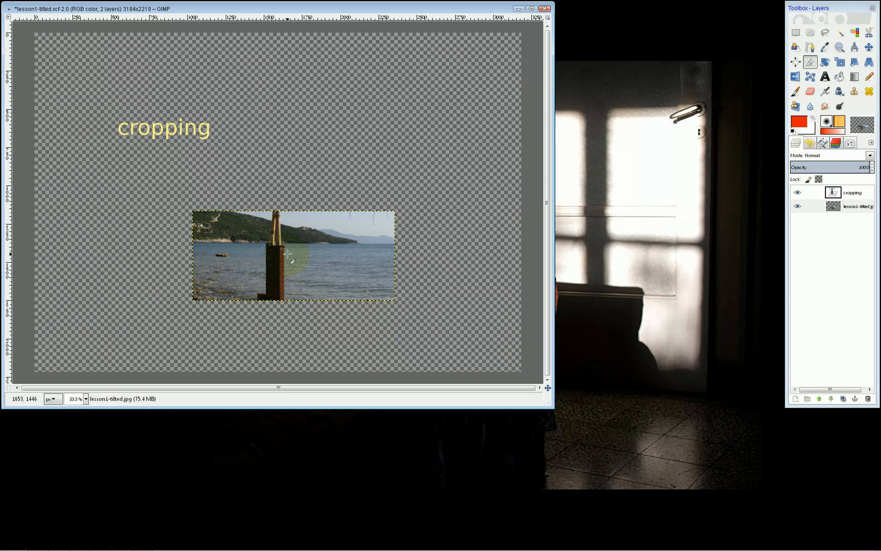
key(ctrl+z)
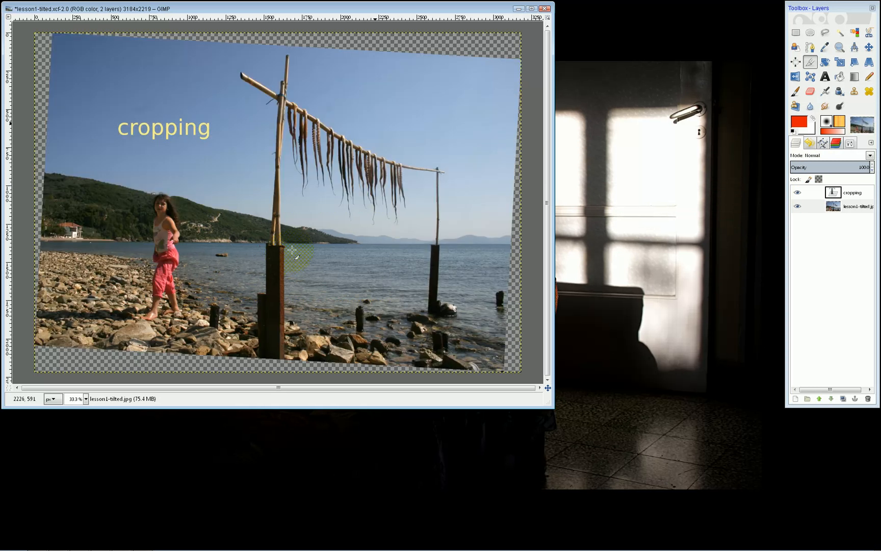
- Select the cropping text layer and try crop rectangles below and around its text
click(856, 194)
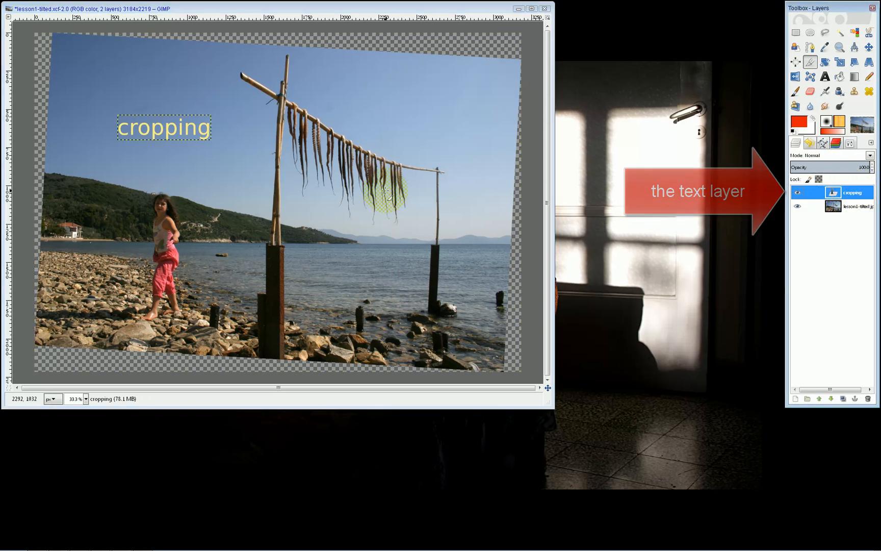
click(227, 172)
drag(189, 164, 171, 151)
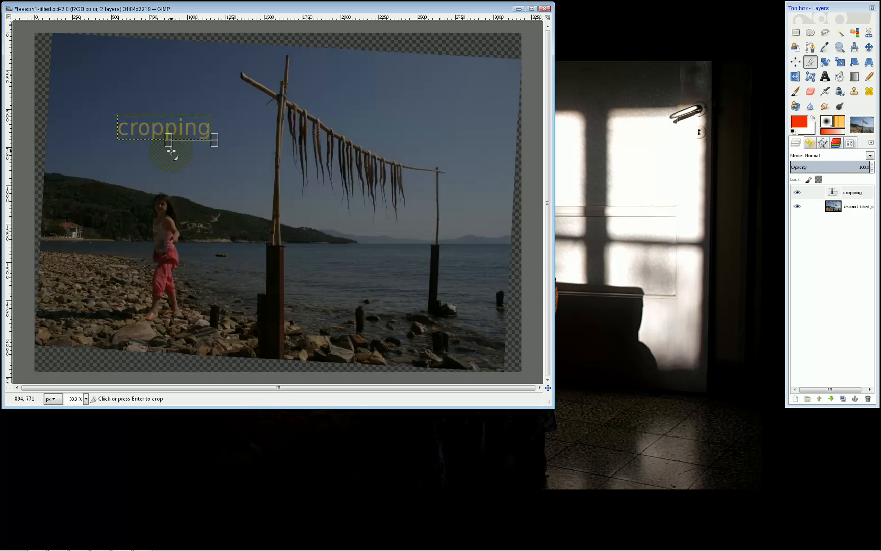
click(123, 99)
drag(117, 109, 219, 166)
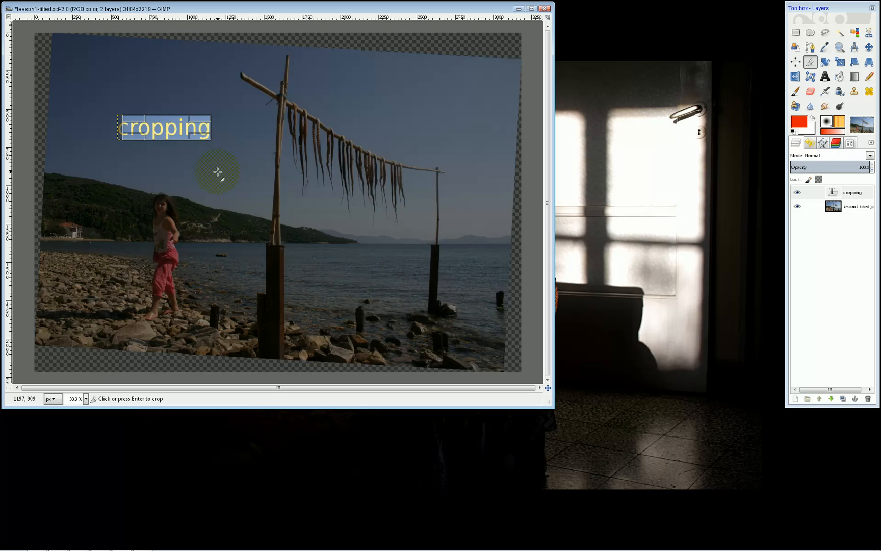
- Draw a crop rectangle on the image layer from the girl across the sea, and cancel it
click(210, 204)
drag(135, 194, 390, 325)
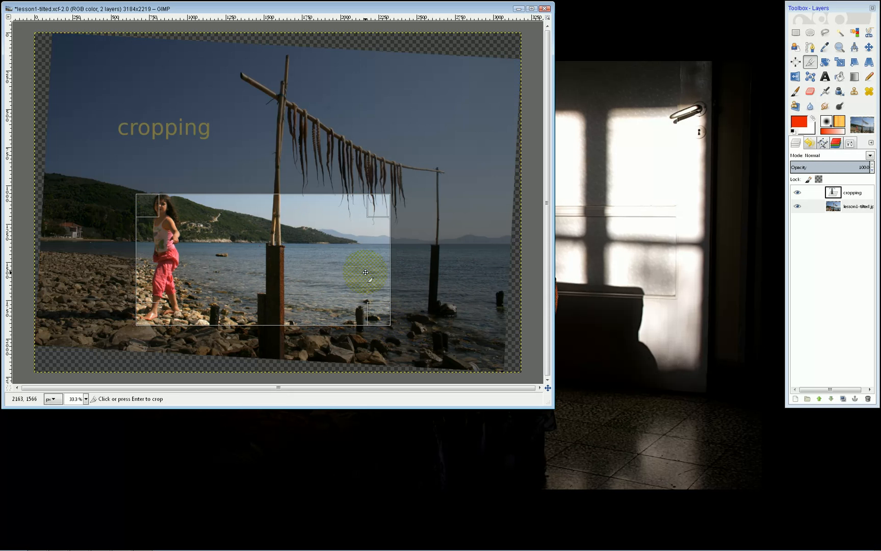
key(Escape)
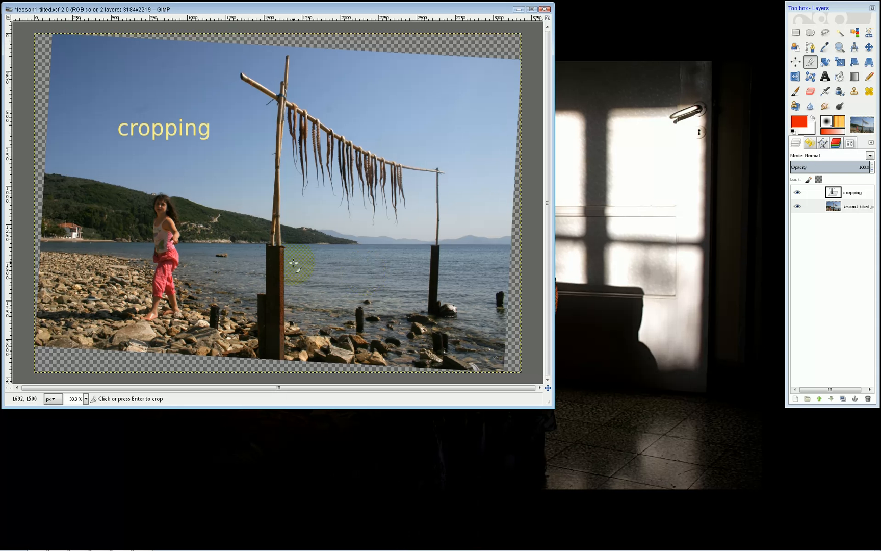
- Draw a crop rectangle over the sea around the tall post and nudge it right and up in small increments
drag(192, 218, 354, 304)
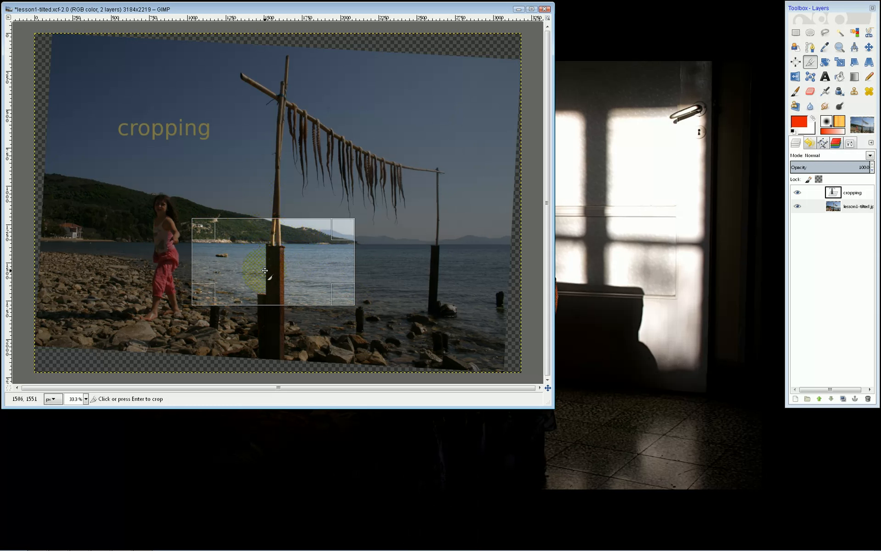
key(Right)
key(Right)
key(Right)
key(Right)
key(Right)
key(Right)
key(Right)
key(Right)
key(Up)
key(Up)
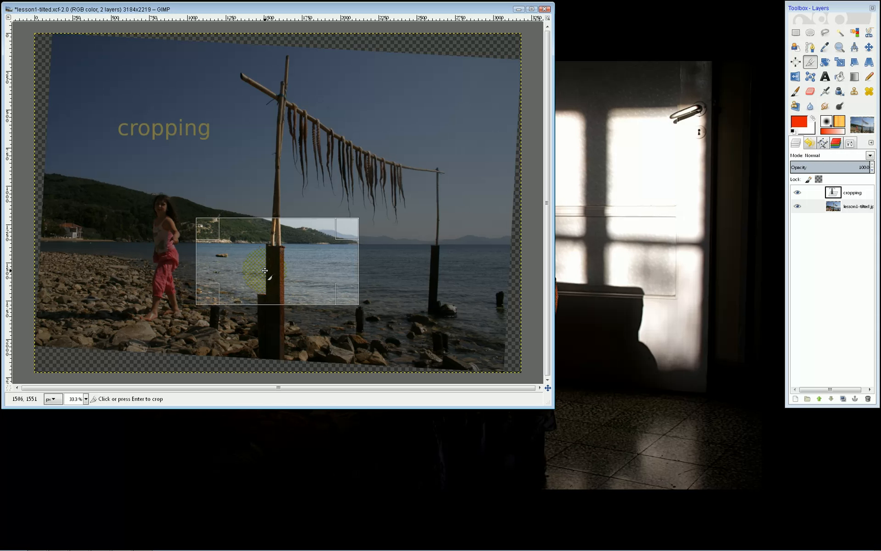
key(Up)
key(Up)
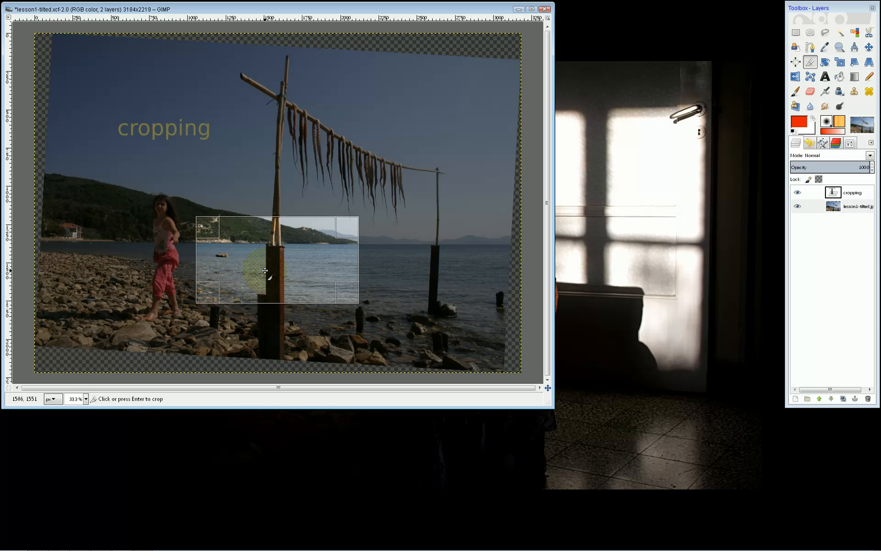
key(Up)
key(Up)
key(Up)
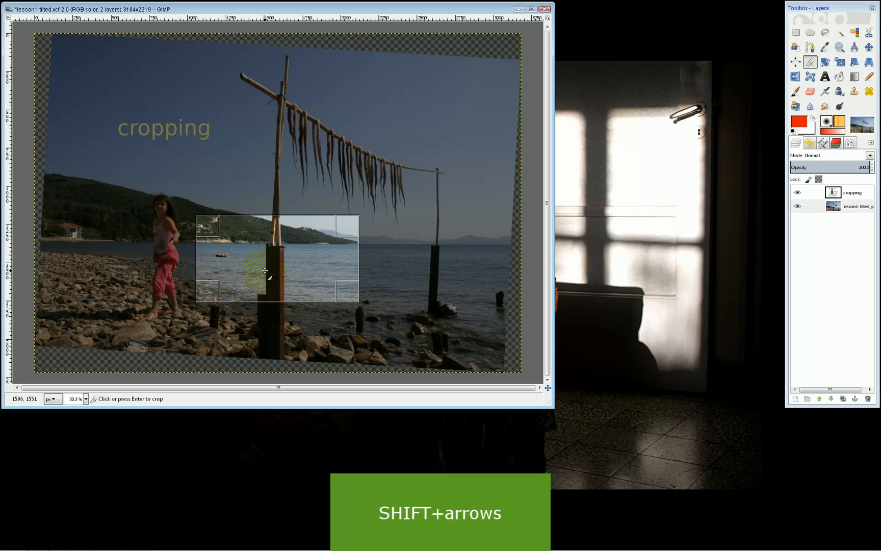
- Nudge the crop rectangle further right and up in larger increments
key(shift+Right)
key(shift+Right)
key(shift+Right)
key(shift+Up)
key(shift+Up)
key(shift+Up)
key(shift+Up)
key(shift+Up)
key(shift+Up)
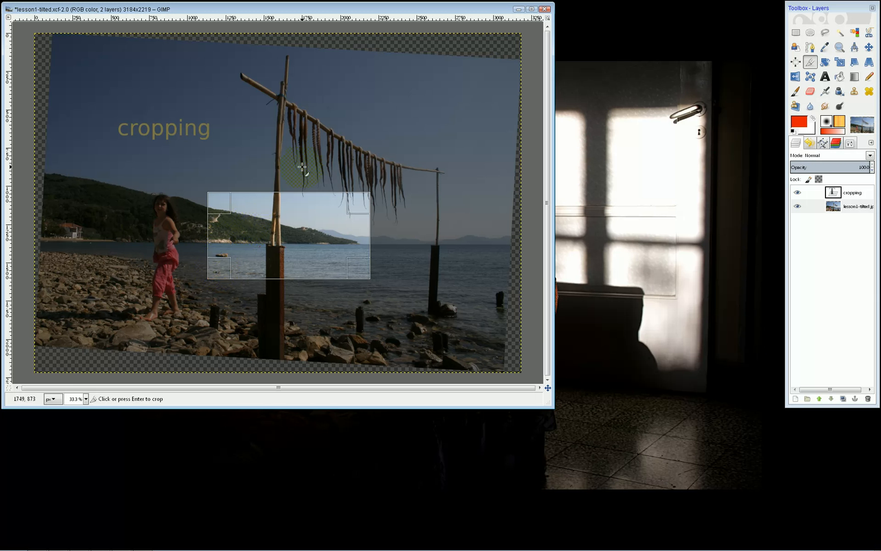
- Add a horizontal guide at the girl's head height and draw a crop rectangle over the sea with its top edge on the guide
drag(263, 18, 275, 207)
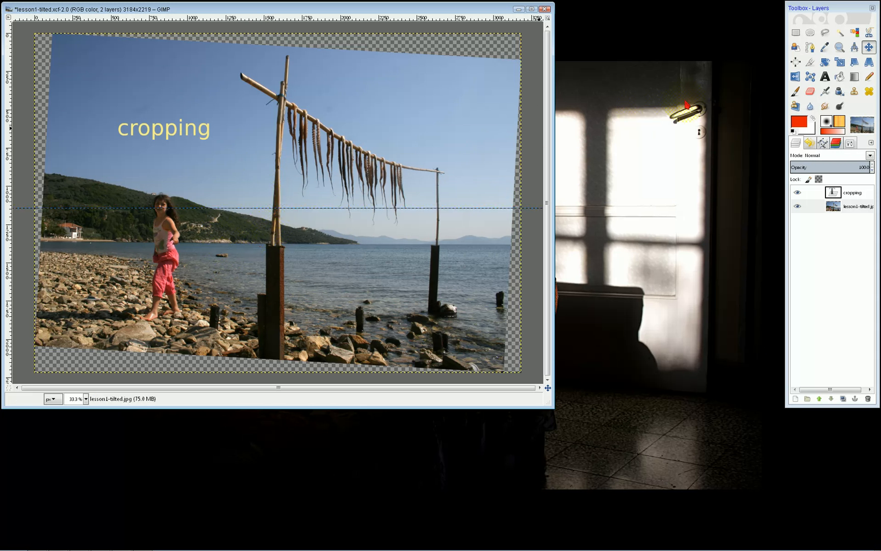
click(811, 61)
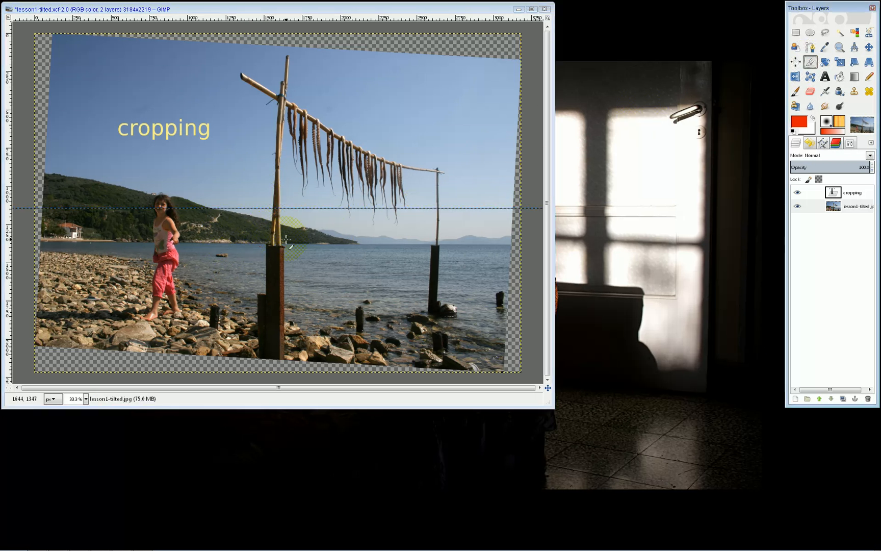
drag(222, 229, 416, 293)
drag(316, 238, 319, 220)
drag(403, 217, 385, 209)
- Turn off Snap to Guides and lower the crop rectangle's top edge below the guide, making it about 1071 × 471 px
right_click(345, 136)
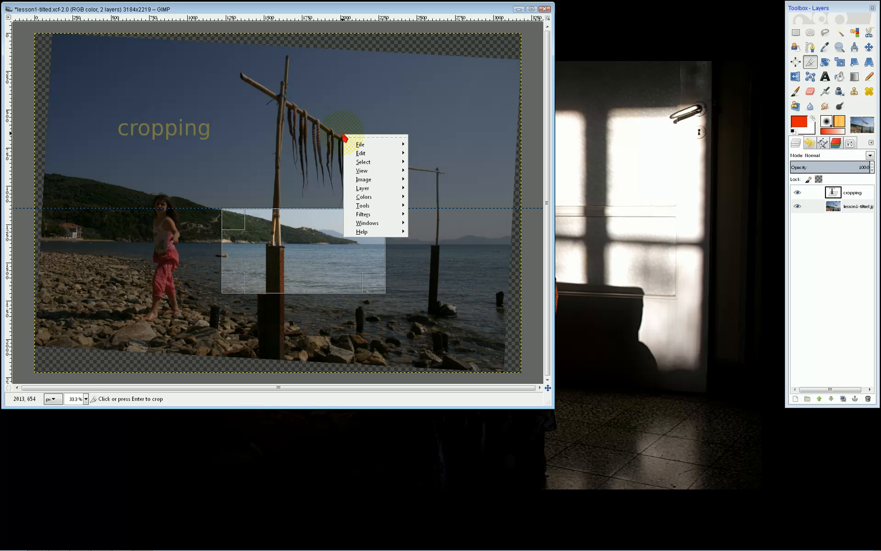
mouse_move(385, 173)
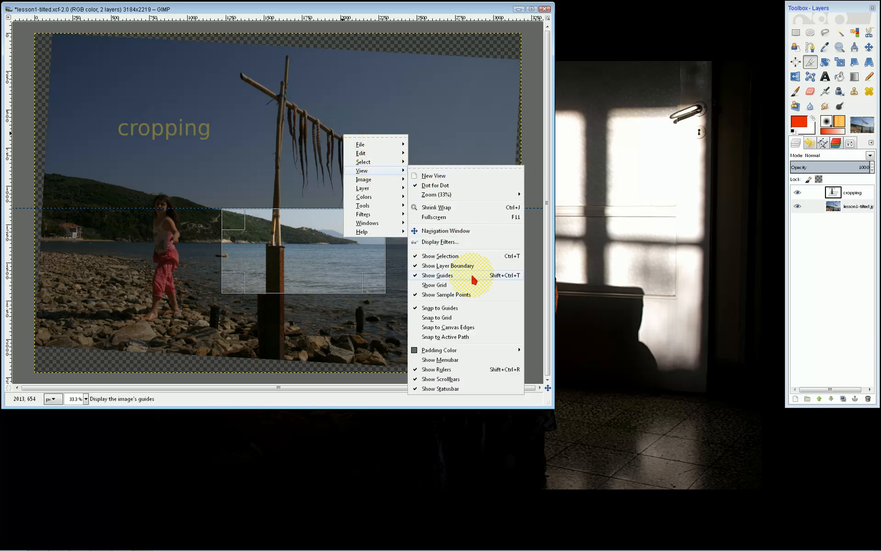
click(460, 309)
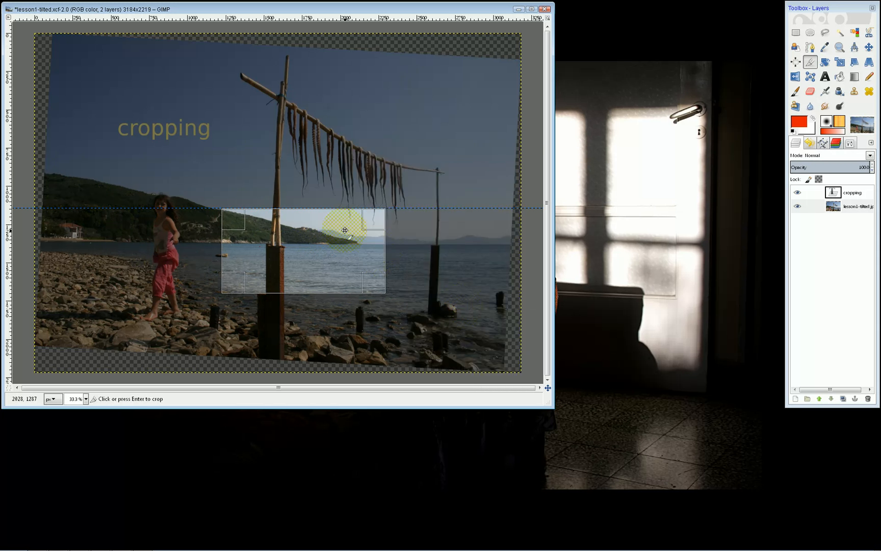
mouse_move(321, 220)
mouse_down()
mouse_move(326, 228)
mouse_move(328, 207)
mouse_move(325, 223)
mouse_up()
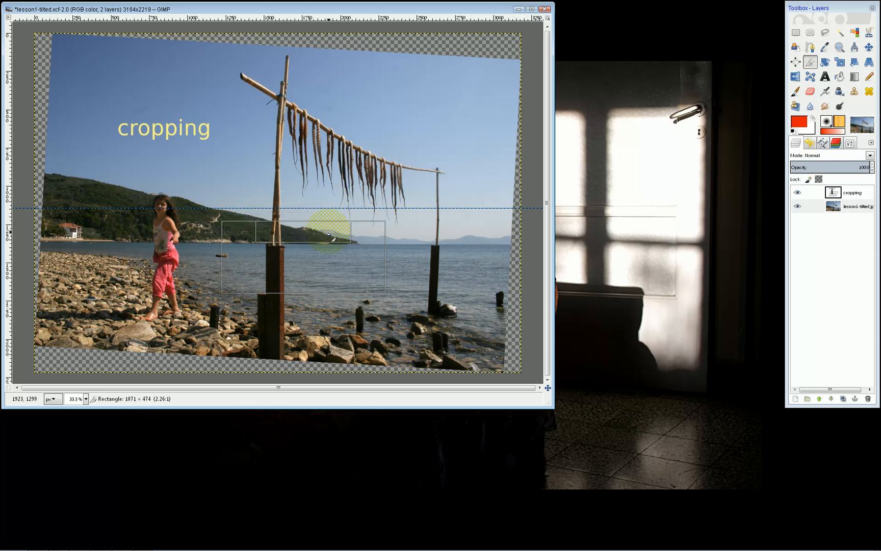
- Turn Snap to Guides on and move the crop rectangle over the girl and the hillside
right_click(333, 160)
mouse_move(357, 195)
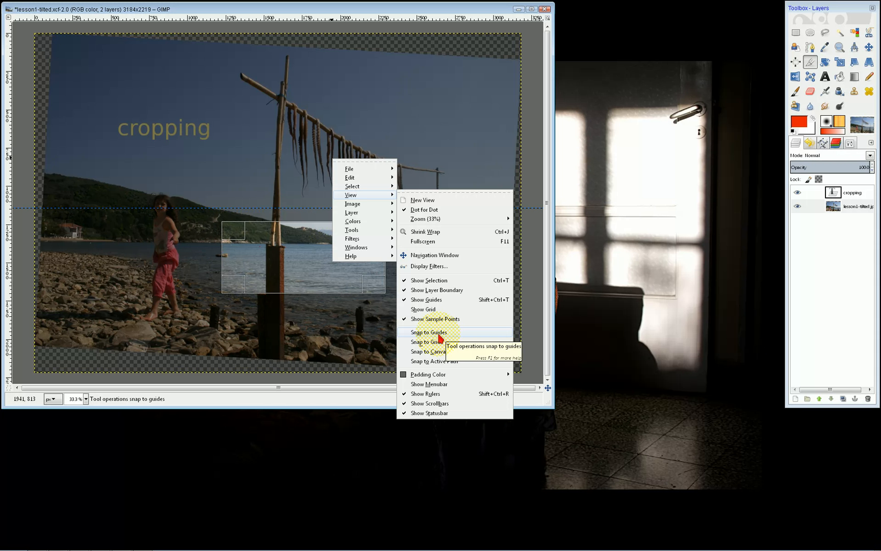
click(439, 334)
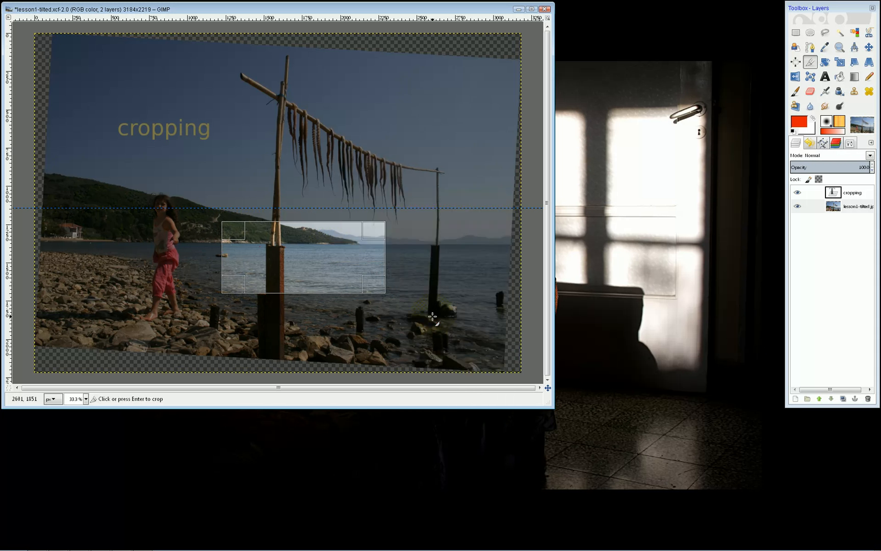
mouse_move(301, 256)
mouse_down()
mouse_move(346, 277)
mouse_move(354, 263)
mouse_move(337, 240)
mouse_move(211, 248)
mouse_move(174, 219)
mouse_up()
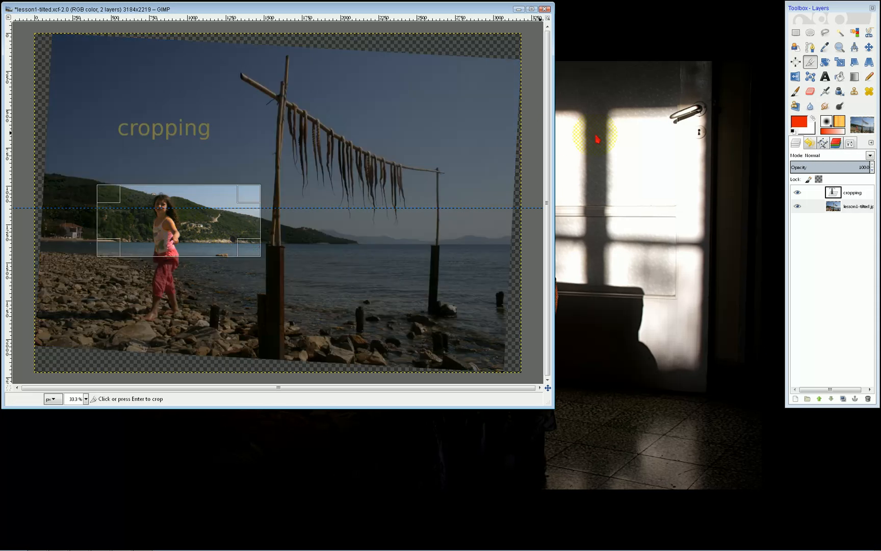
- Turn on Allow growing for the Crop tool and move the crop rectangle partly beyond the image's left edge
double_click(811, 61)
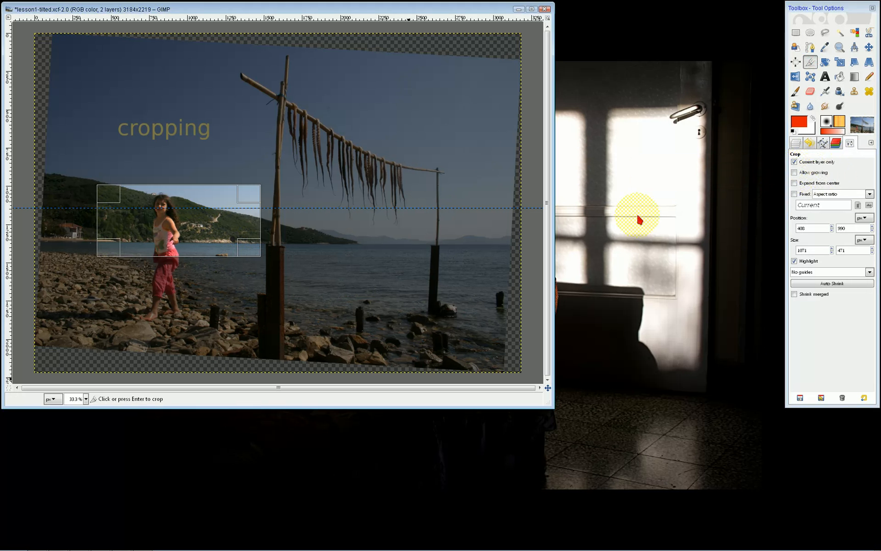
mouse_move(201, 229)
mouse_down()
mouse_move(82, 265)
mouse_move(63, 247)
mouse_move(93, 256)
mouse_up()
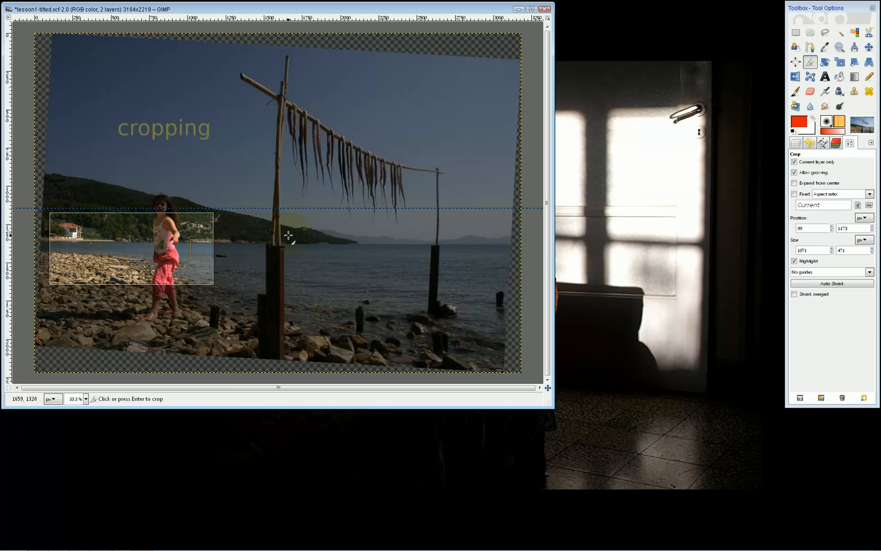
click(794, 172)
drag(177, 251, 79, 249)
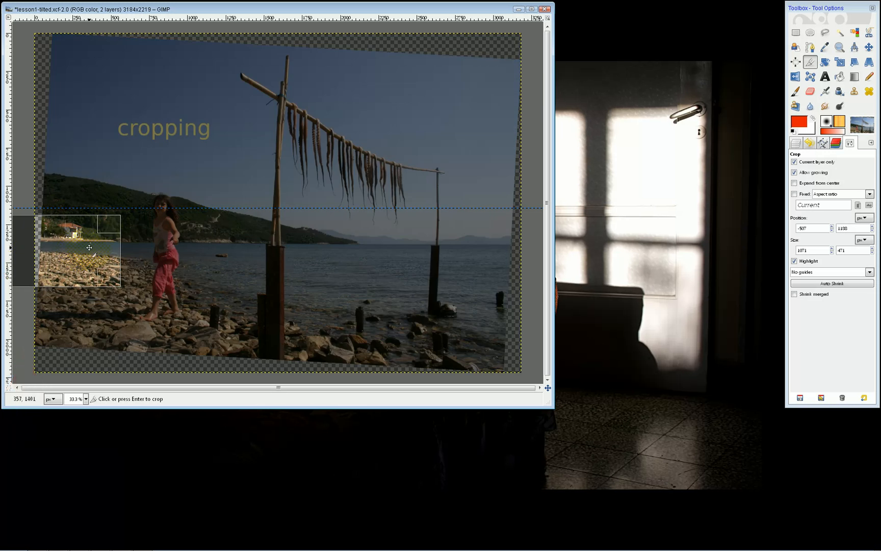
- Turn on Expand from center and move the crop rectangle onto the sea around the tall post, at about 1053, 1275 px
click(795, 183)
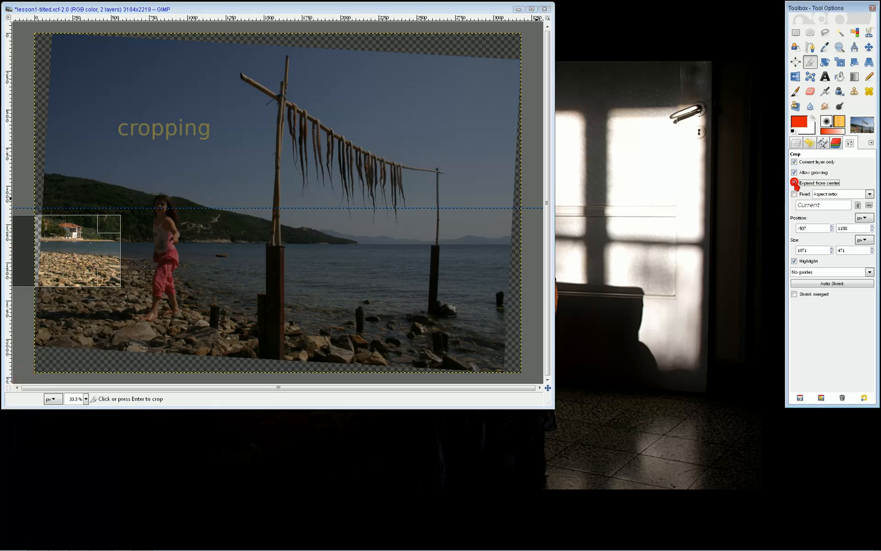
drag(75, 252, 311, 265)
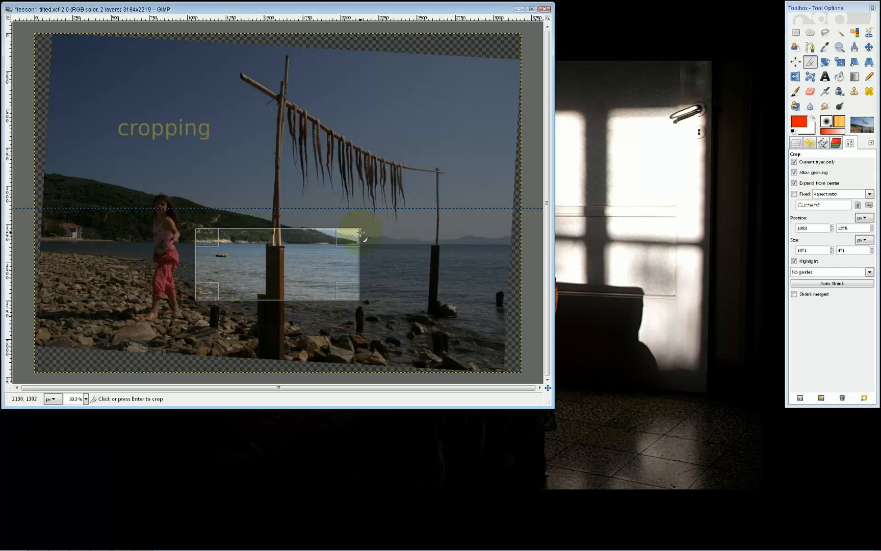
- Enlarge the crop rectangle from its center to about 1683 × 951 px and turn off Expand from center
drag(352, 232, 395, 192)
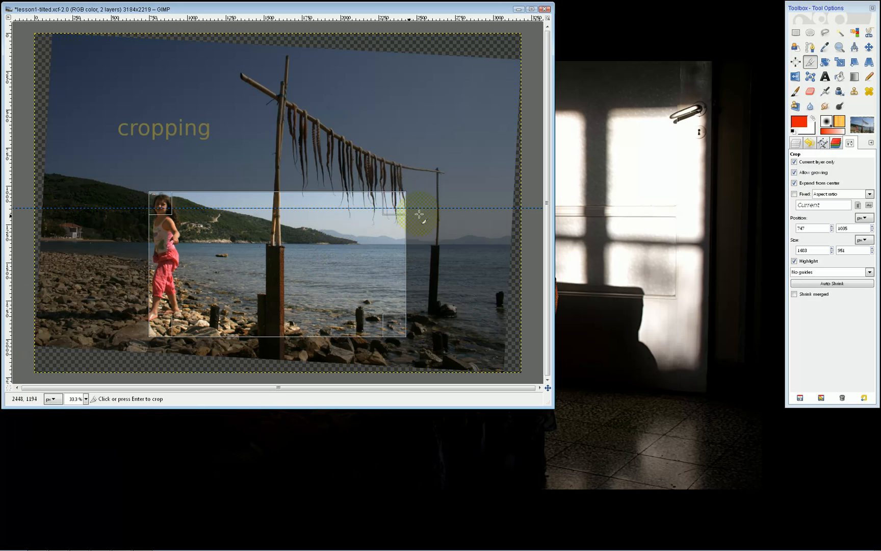
click(795, 182)
click(835, 196)
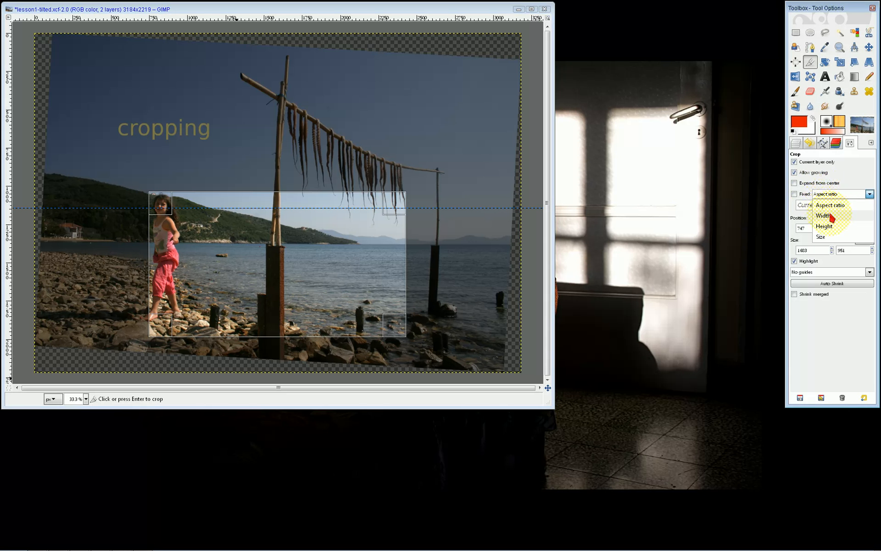
key(Escape)
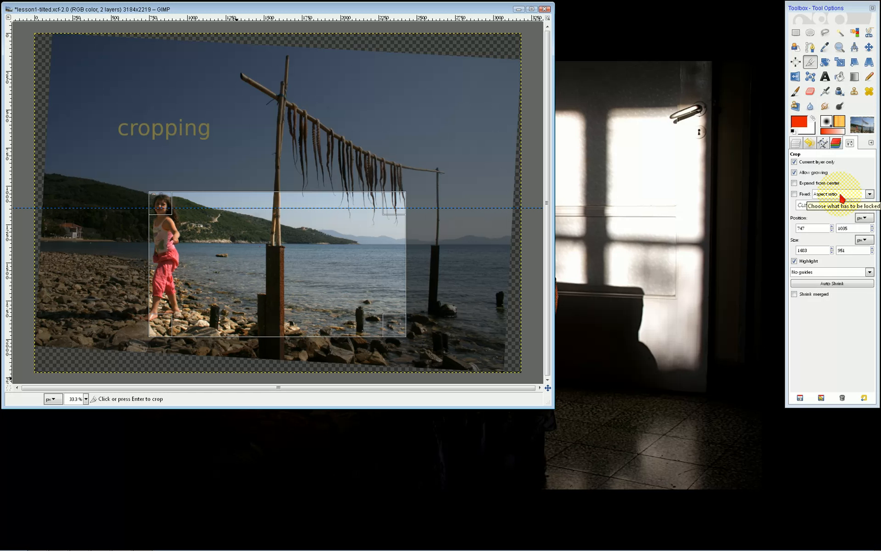
click(842, 199)
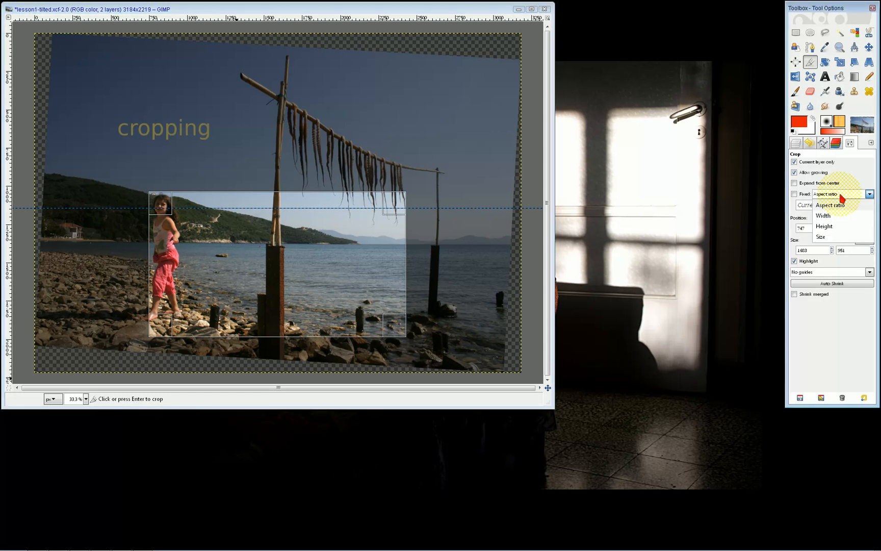
click(801, 215)
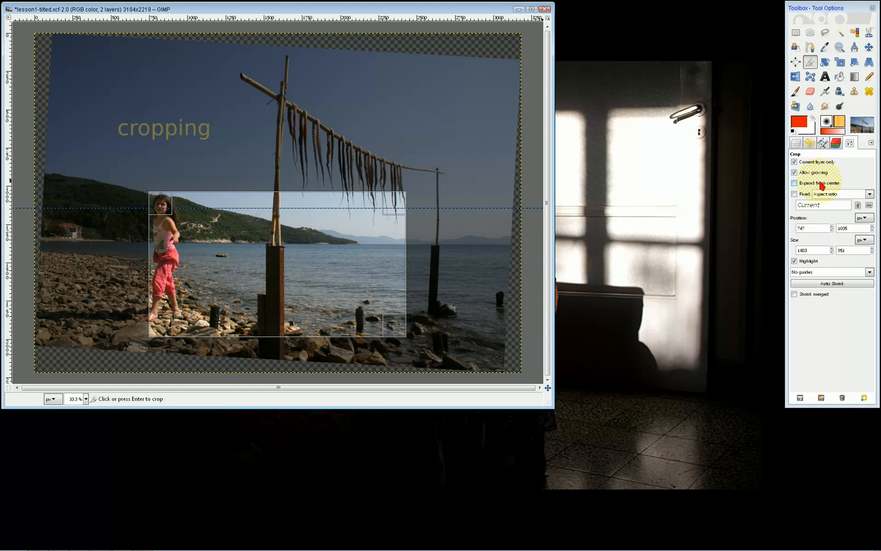
- Turn on the Fixed option for the Crop tool's aspect ratio and set the ratio to 3:2
click(795, 194)
click(827, 206)
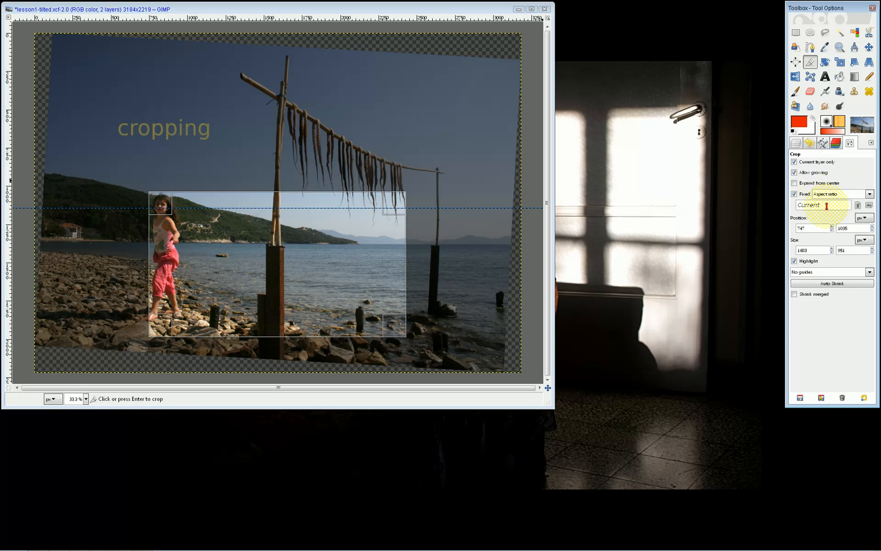
click(828, 205)
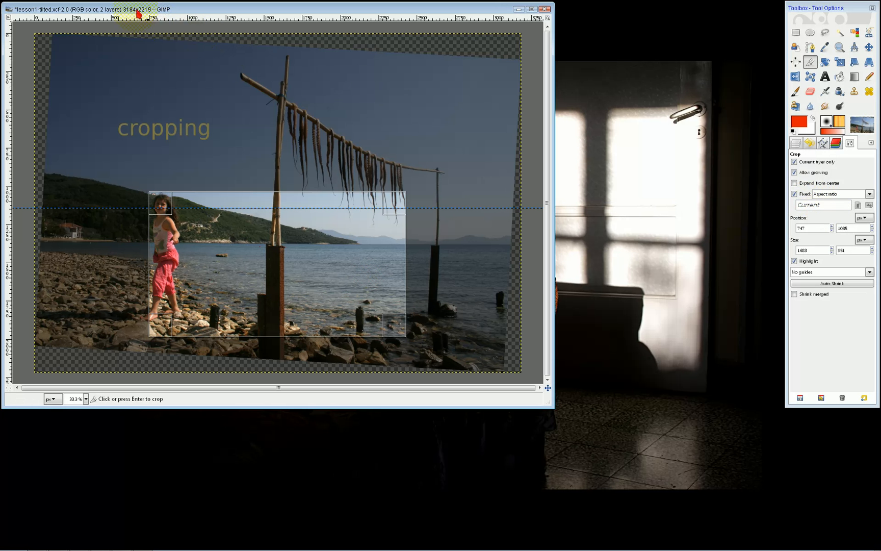
click(836, 204)
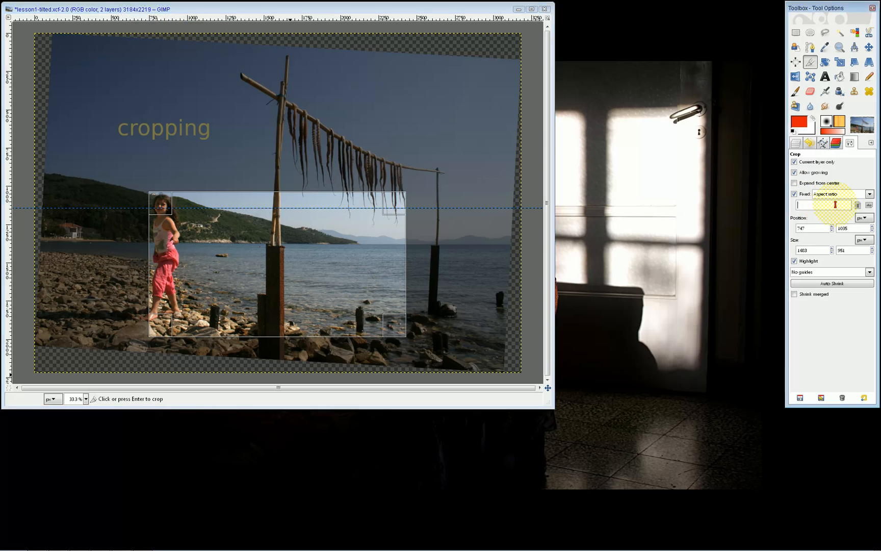
click(802, 205)
text(3:2)
click(822, 193)
click(821, 192)
click(802, 228)
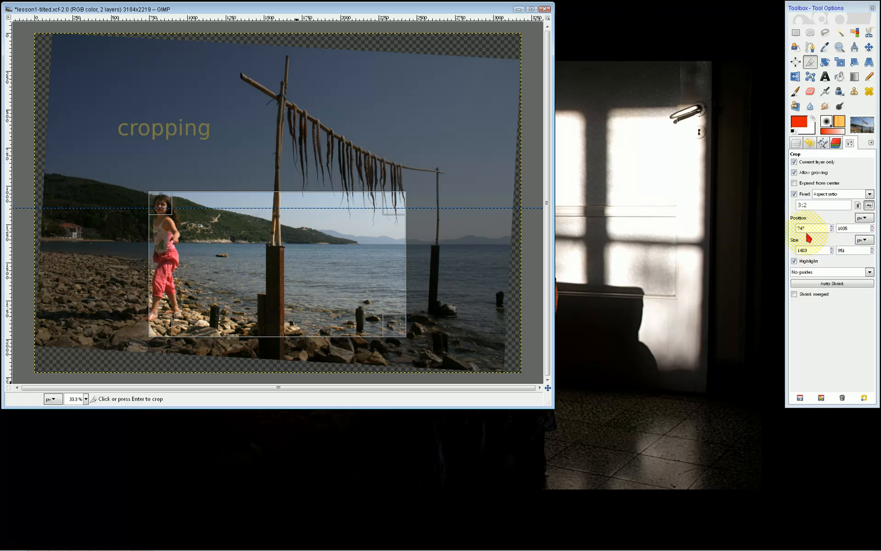
- Turn the crop rectangle's Highlight option off and back on
click(794, 261)
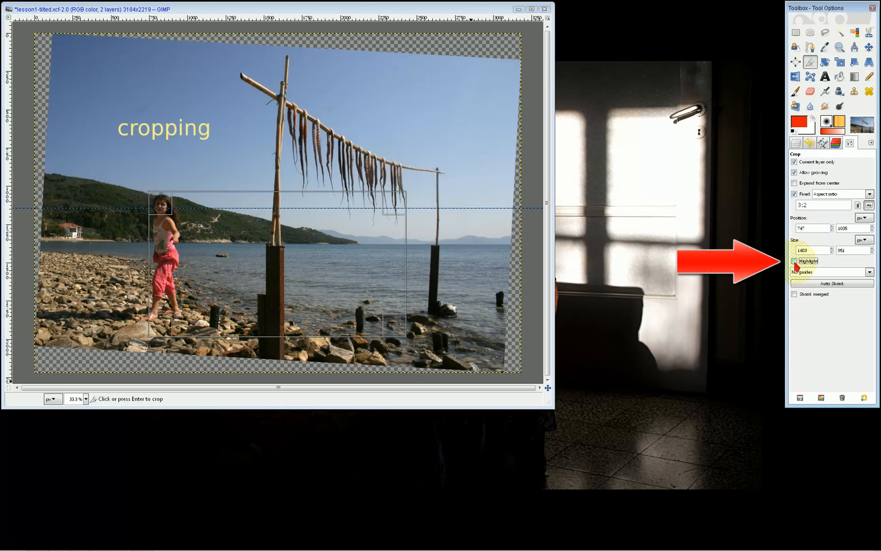
click(795, 261)
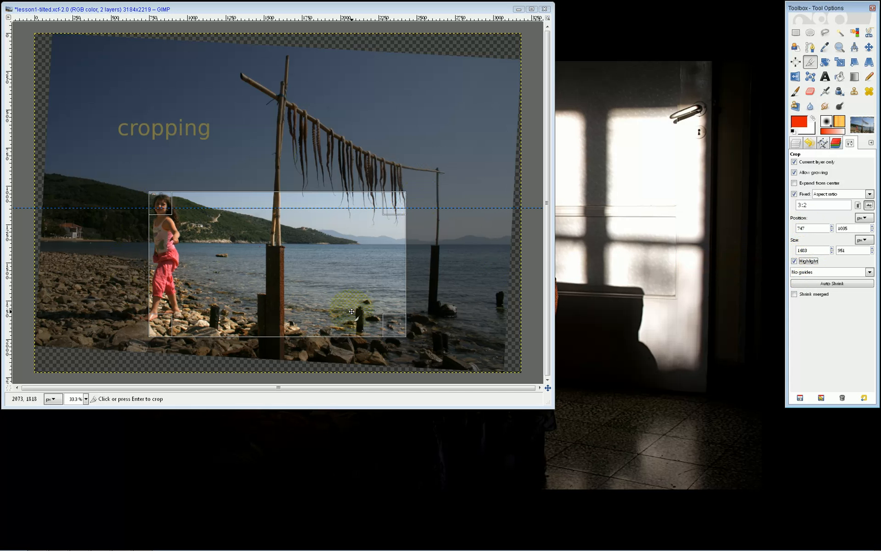
click(460, 217)
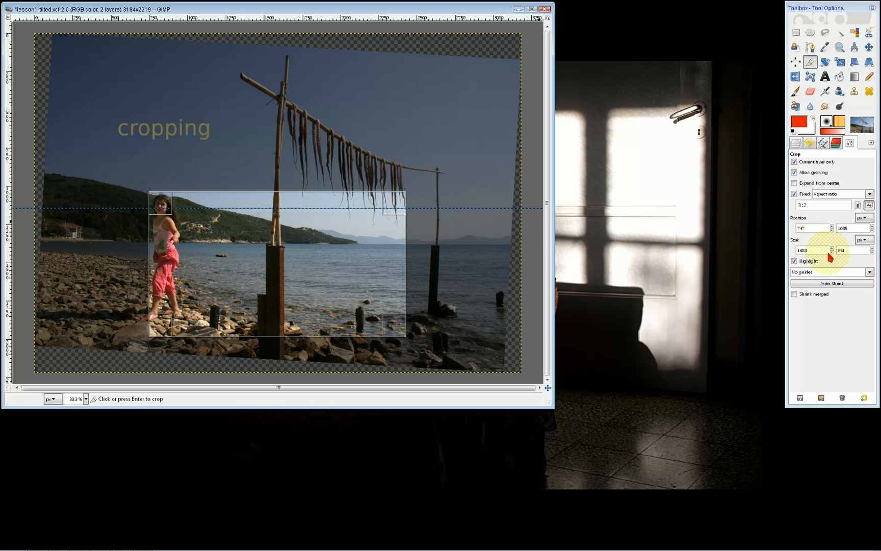
- Set the crop guides to Rule of thirds and dismiss the crop rectangle without cropping
click(818, 272)
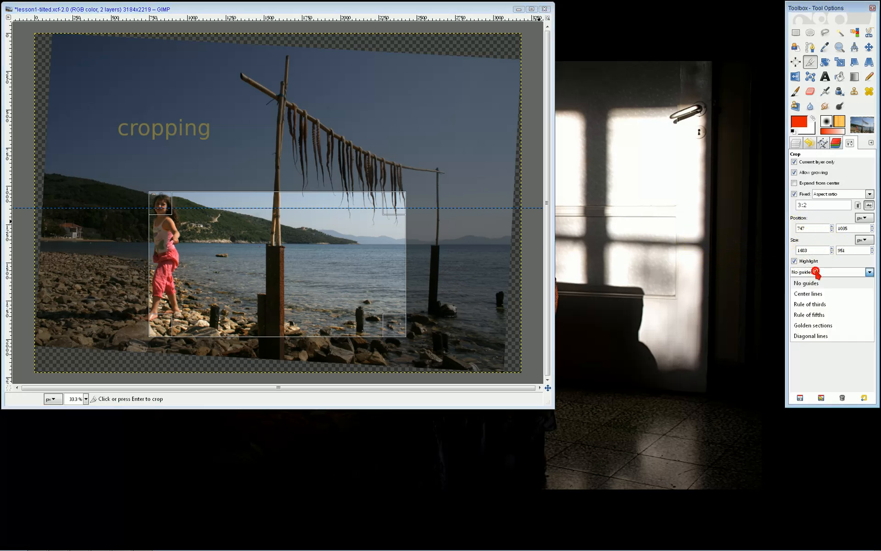
click(812, 306)
click(482, 227)
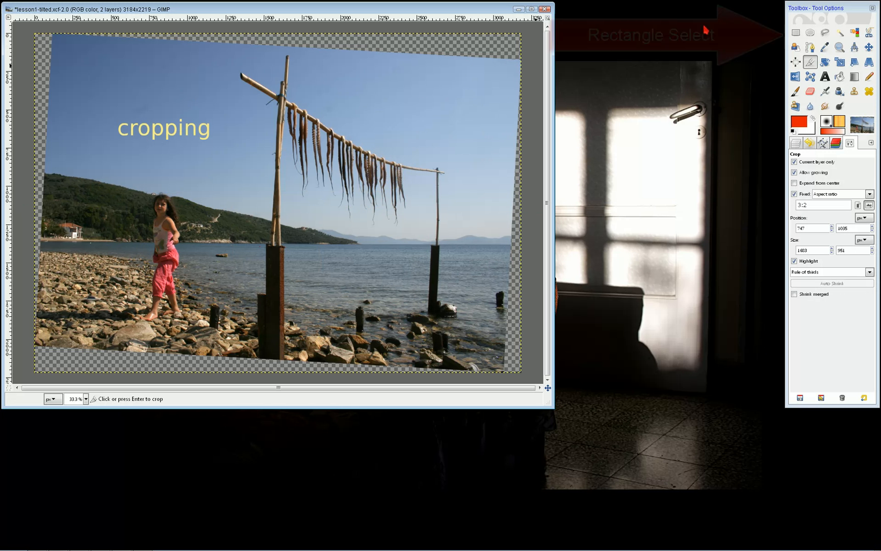
- Make a rectangular selection of about 1443 × 774 px around the tall post, the sea and part of the hillside
click(796, 33)
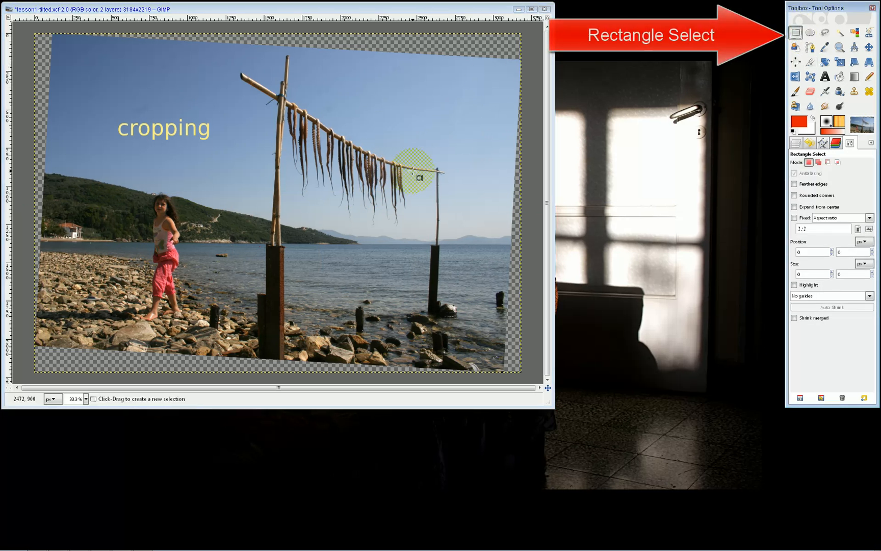
drag(194, 205, 416, 300)
drag(407, 214, 401, 194)
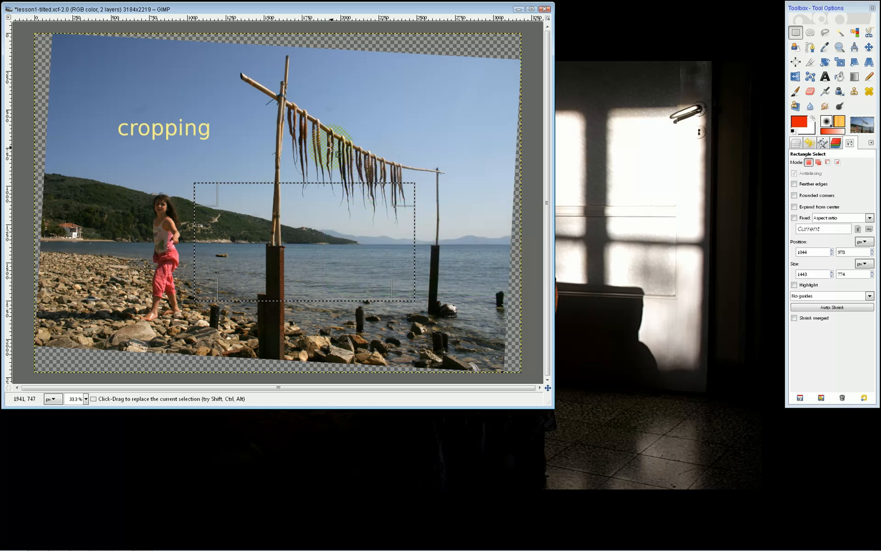
- Try to crop the whole image to the rectangular selection
right_click(304, 133)
mouse_move(346, 181)
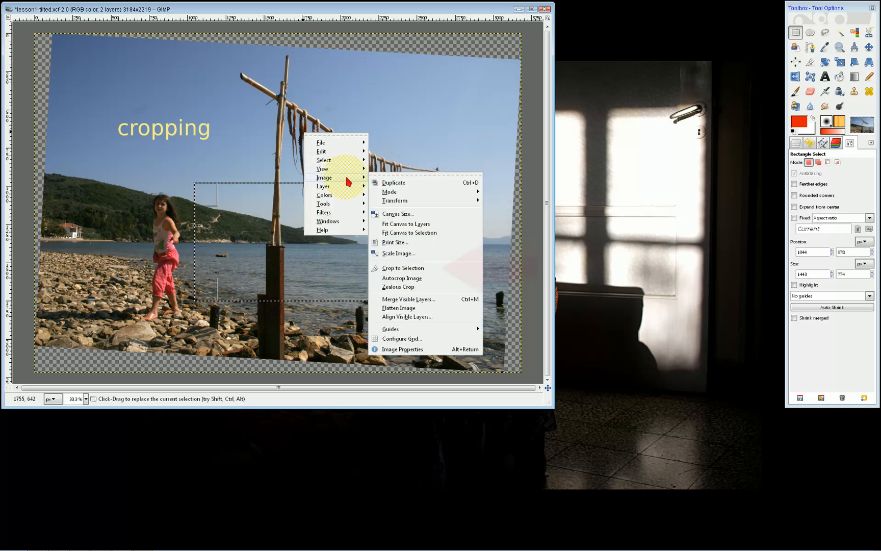
click(419, 269)
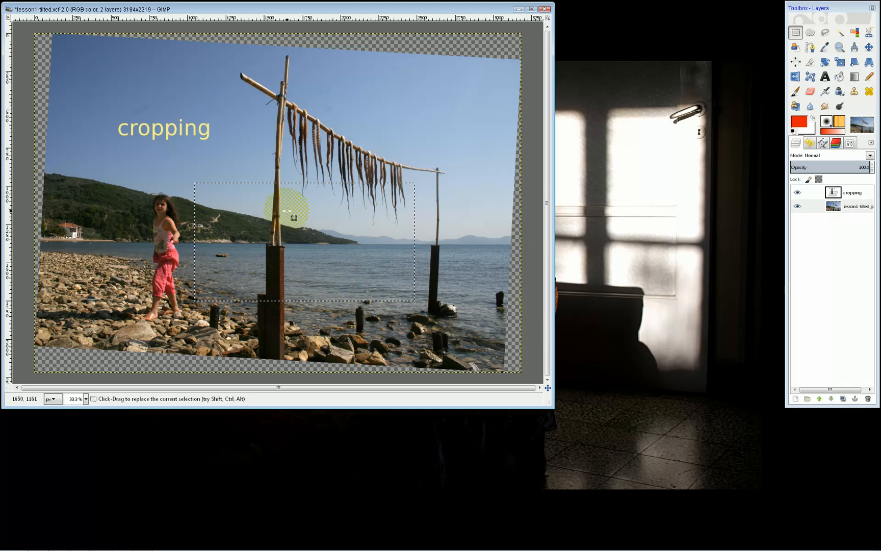
- Crop the lesson1-tilted.jpg photo layer to the rectangular selection and select that layer in the layer list
mouse_move(330, 255)
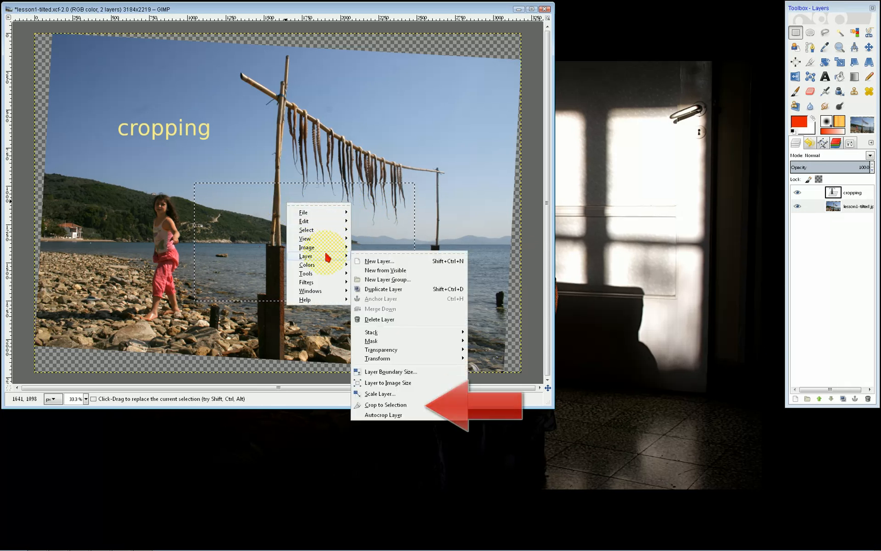
click(380, 406)
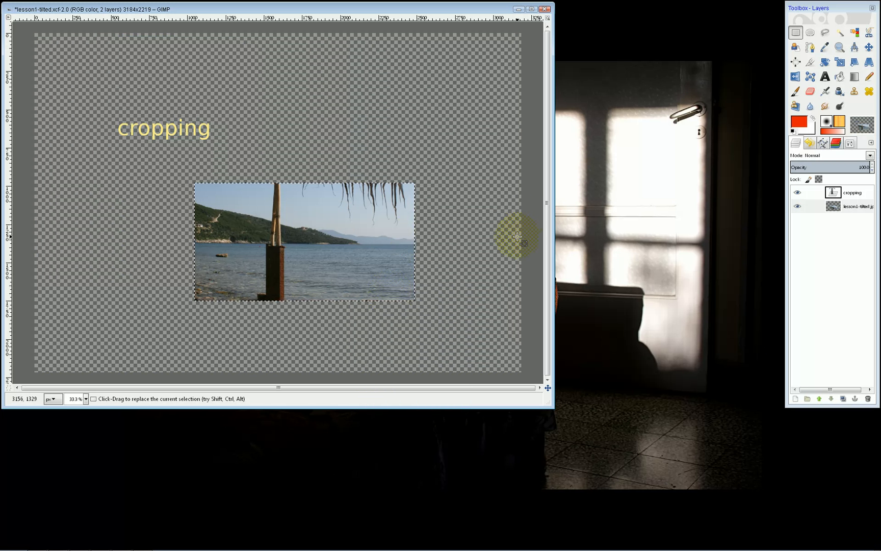
click(858, 209)
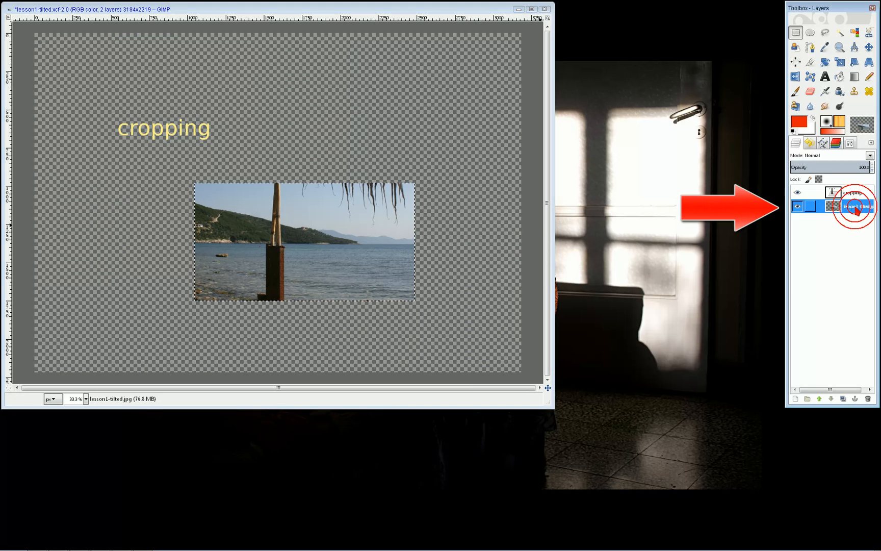